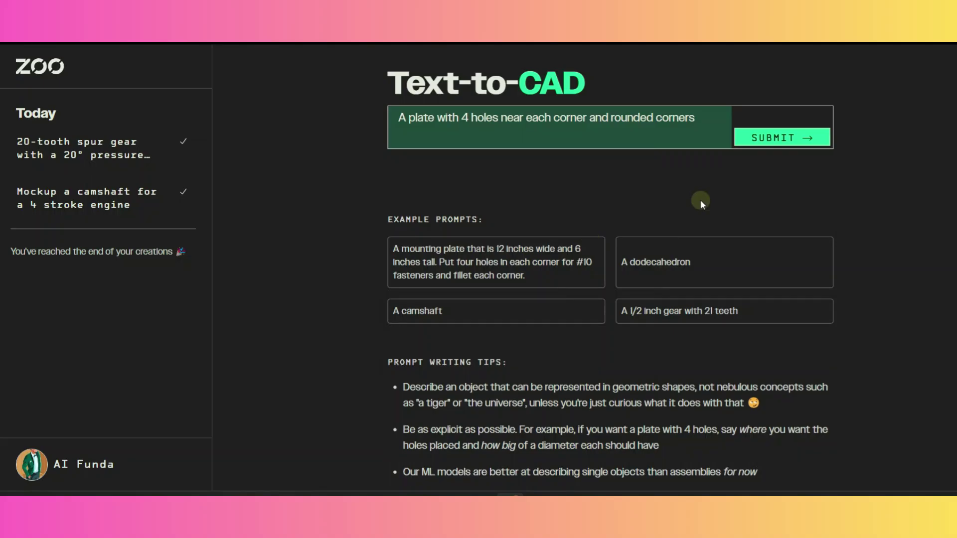
Generate the rounded-corner plate with four corner holes and download it as an OBJ file.
left_click(797, 142)
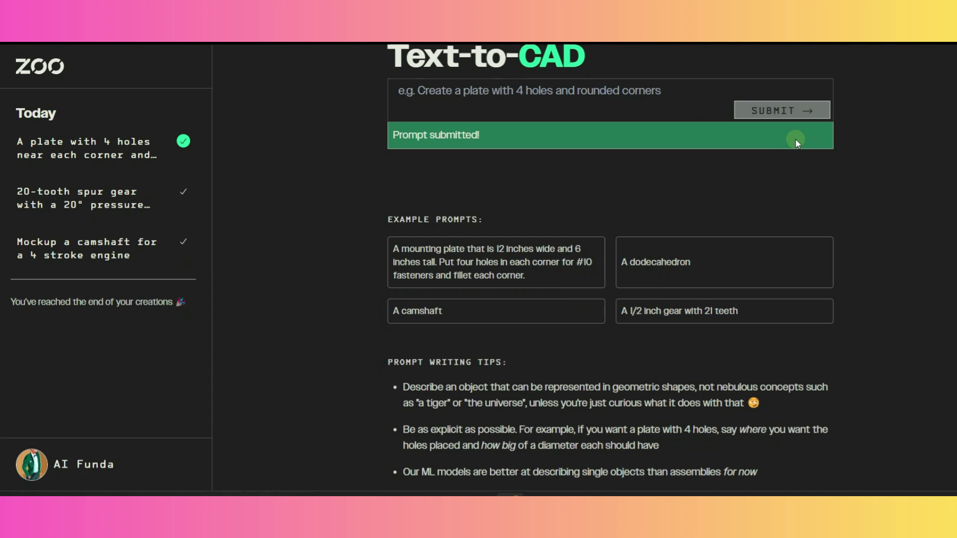
left_click(137, 164)
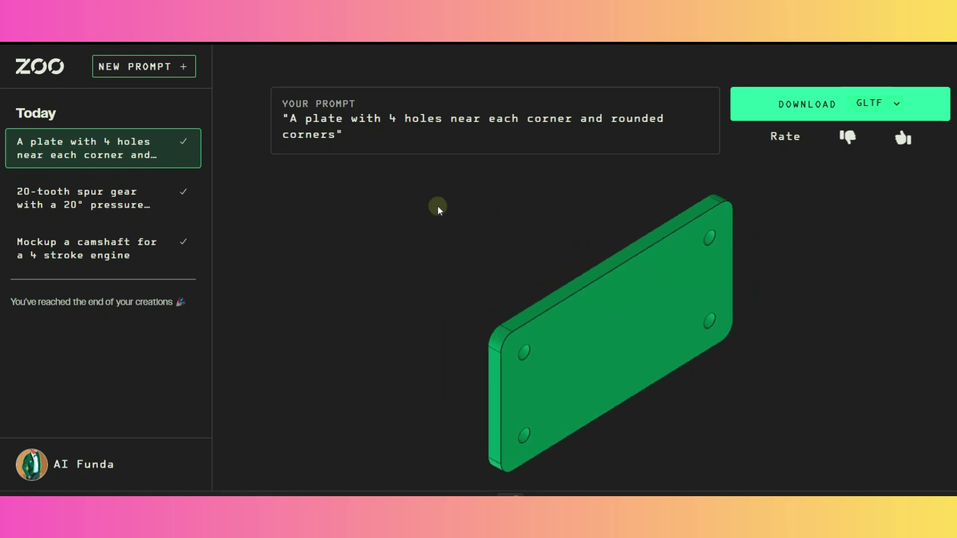
left_click(897, 104)
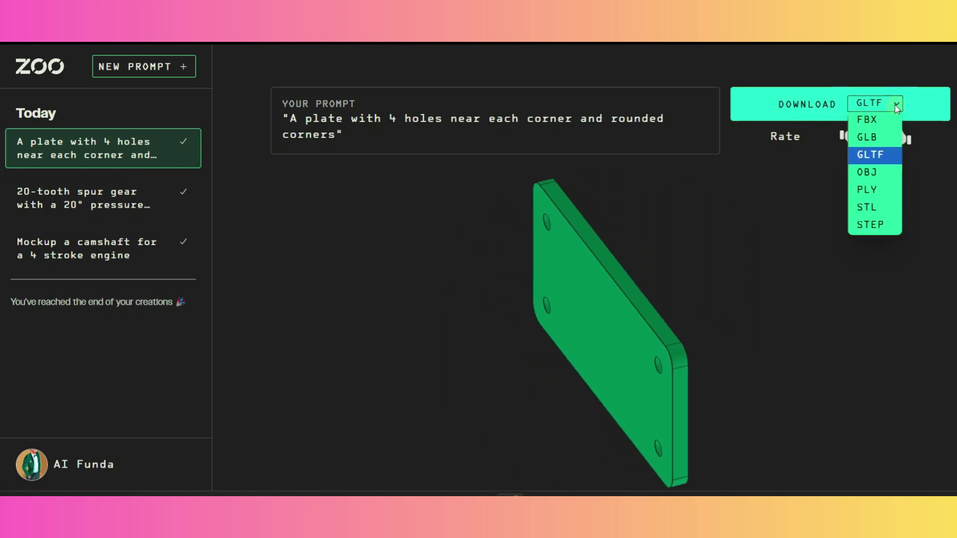
left_click(880, 173)
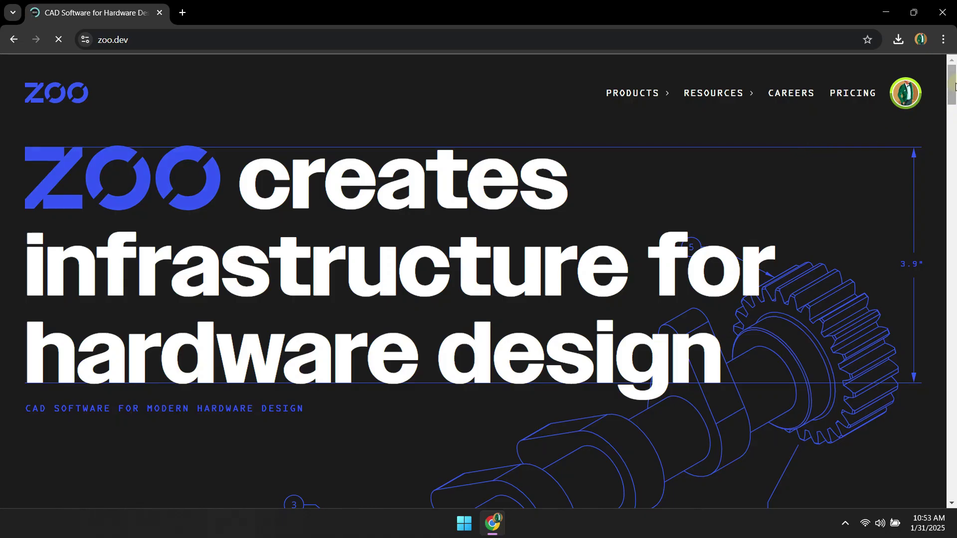
Scroll the zoo.dev page and briefly view the Products list.
mouse_move(953, 84)
left_mouse_down()
mouse_move(953, 479)
mouse_move(953, 70)
left_mouse_up()
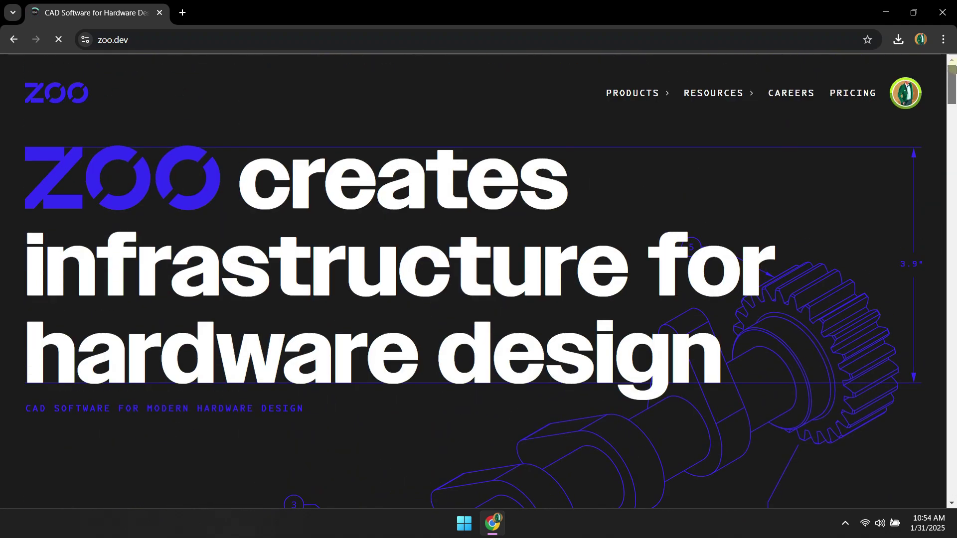
left_click(664, 97)
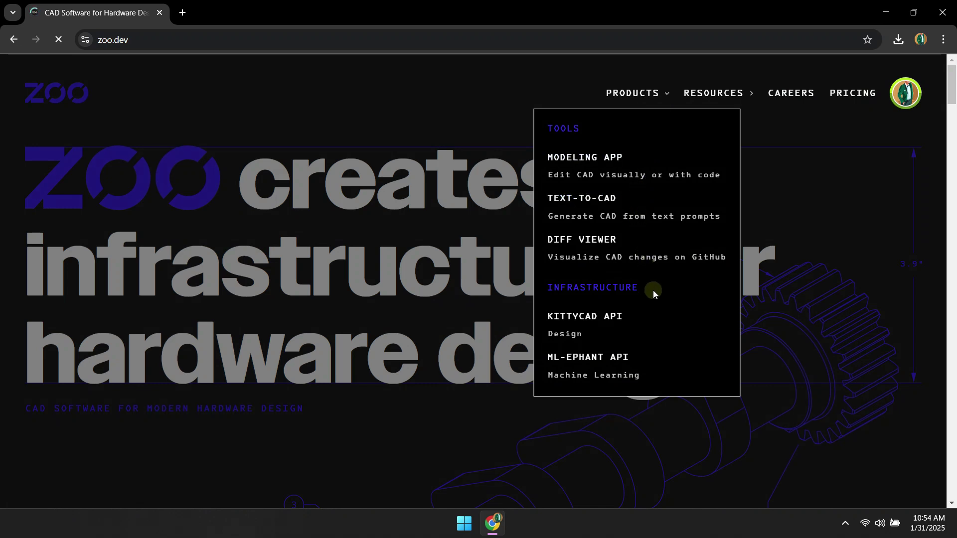
left_click(649, 407)
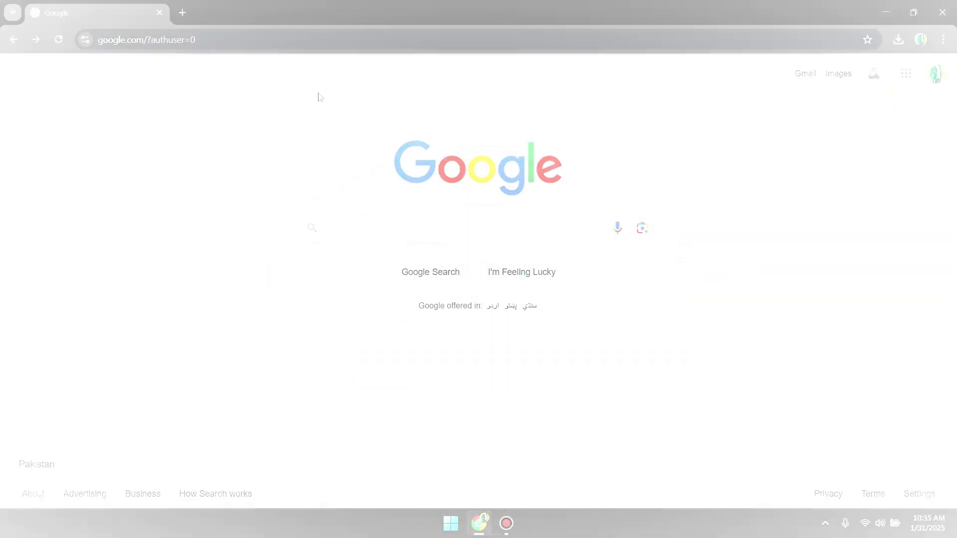
Reload zoo.dev and show the Products menu with Modeling App, Text-to-CAD and Diff Viewer.
left_click(305, 41)
type("z")
key("Return")
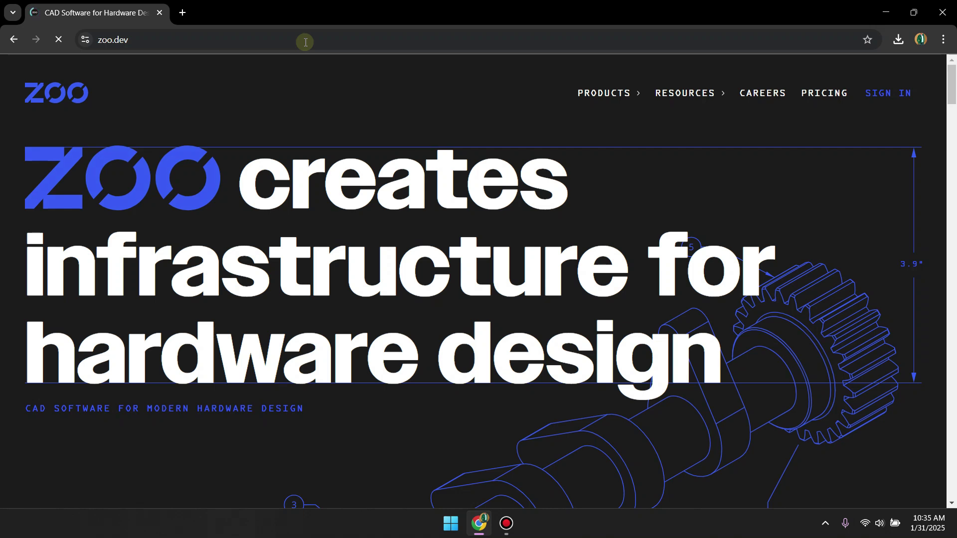
mouse_move(593, 95)
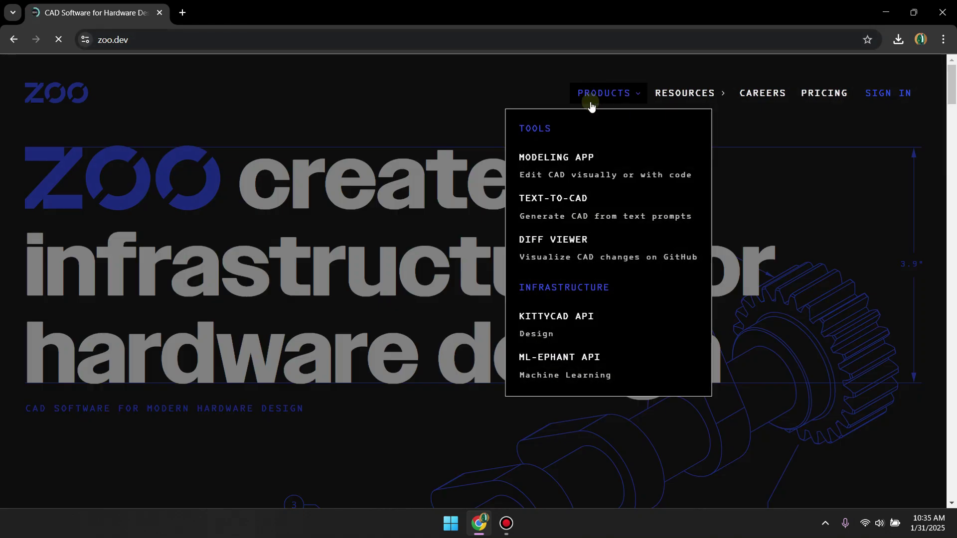
Go from the Text-to-CAD product page into the Text-to-CAD app.
left_click(576, 202)
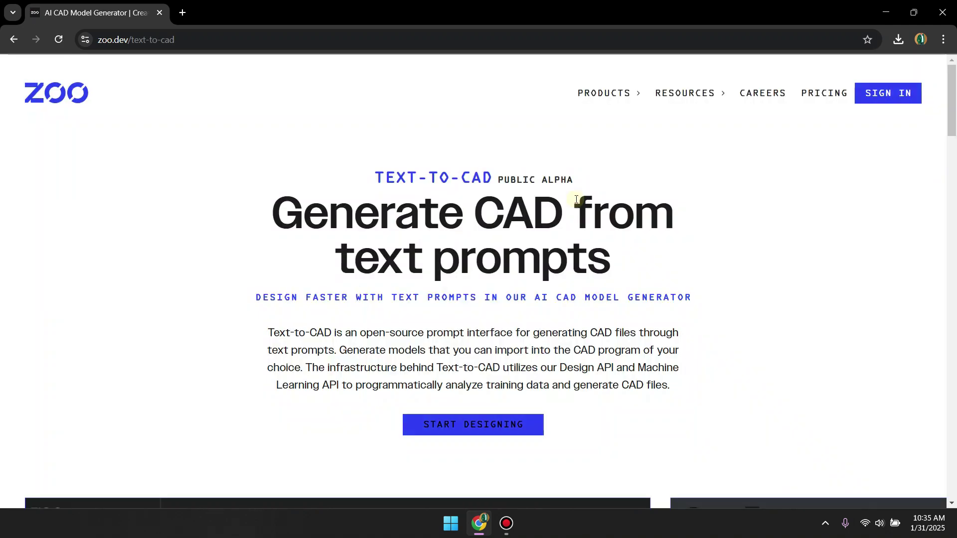
scroll(573, 197, "down", 2)
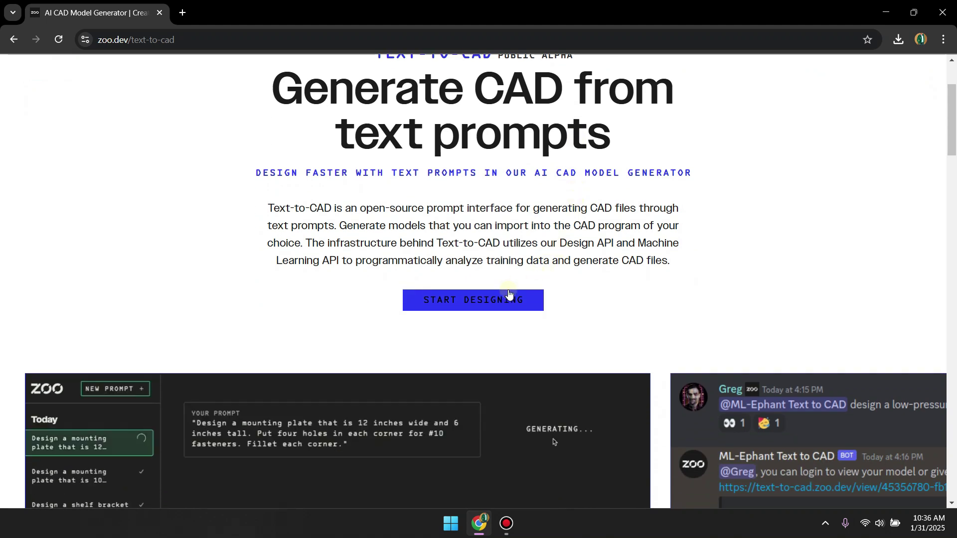
left_click(502, 302)
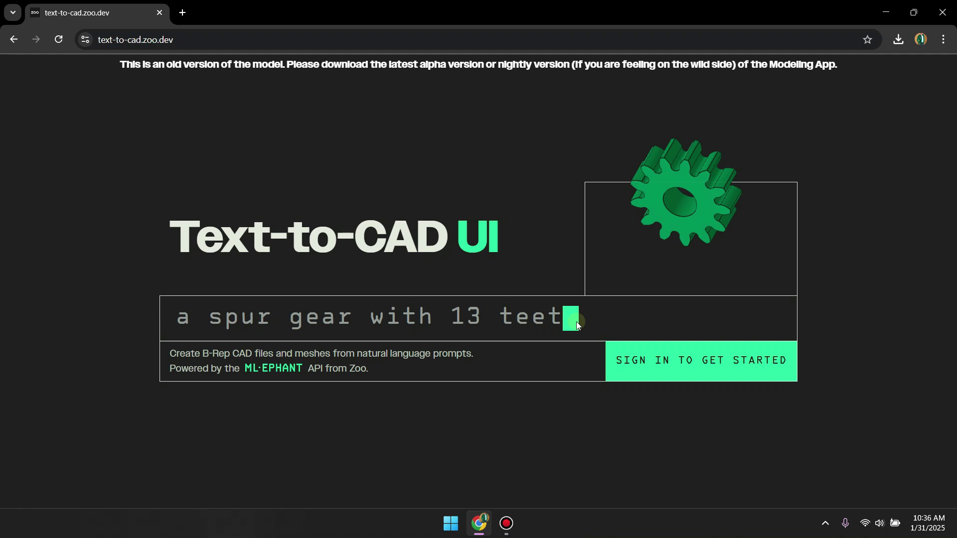
Sign in with a Google account to reach the Text-to-CAD dashboard.
left_click(632, 360)
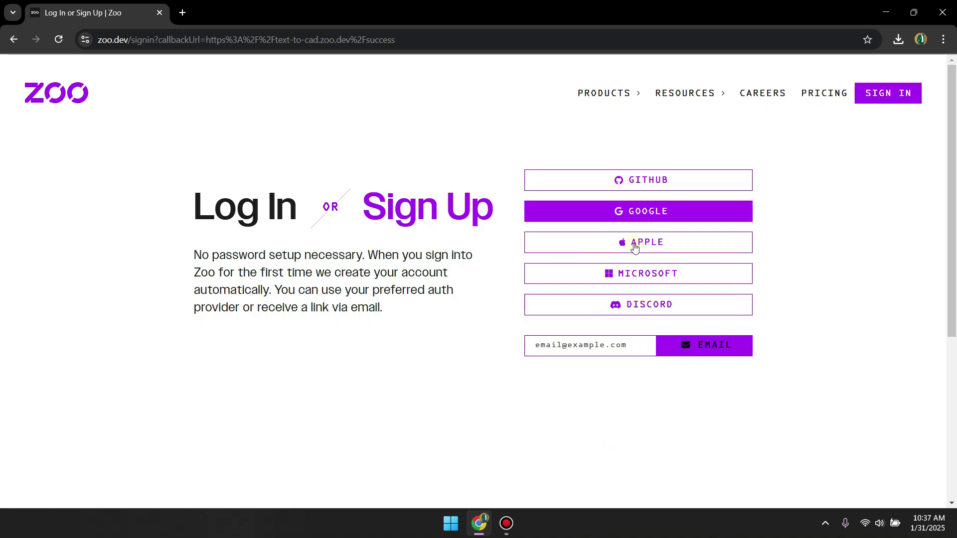
left_click(646, 302)
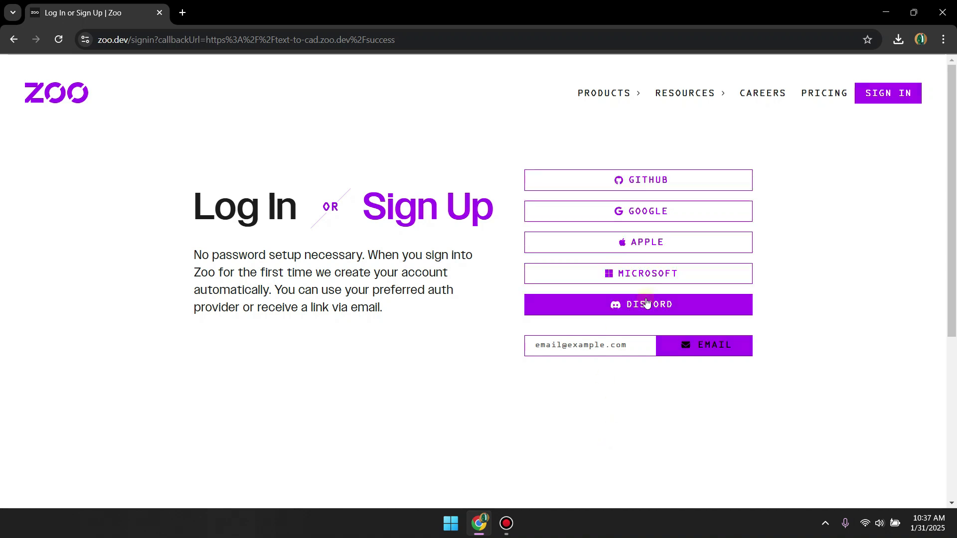
left_click(642, 217)
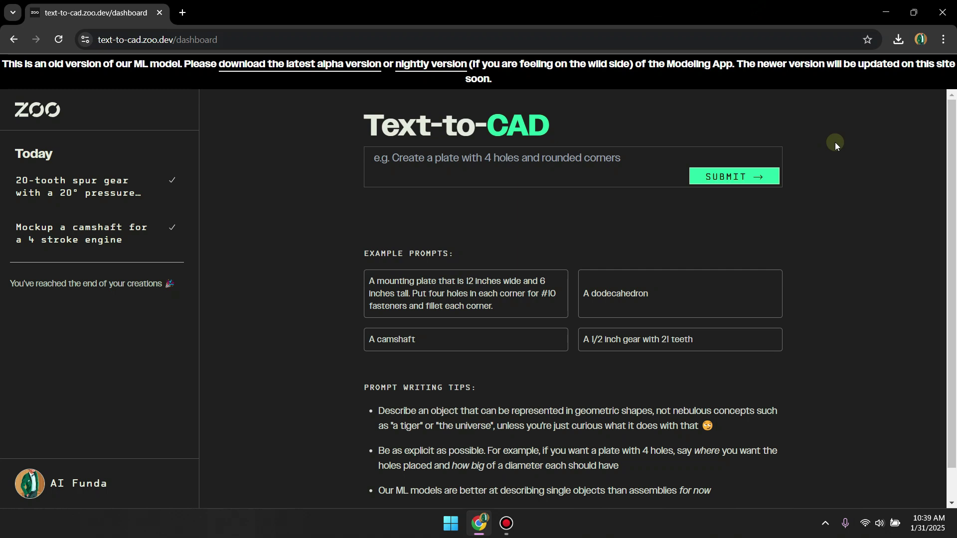
scroll(835, 142, "down", 1)
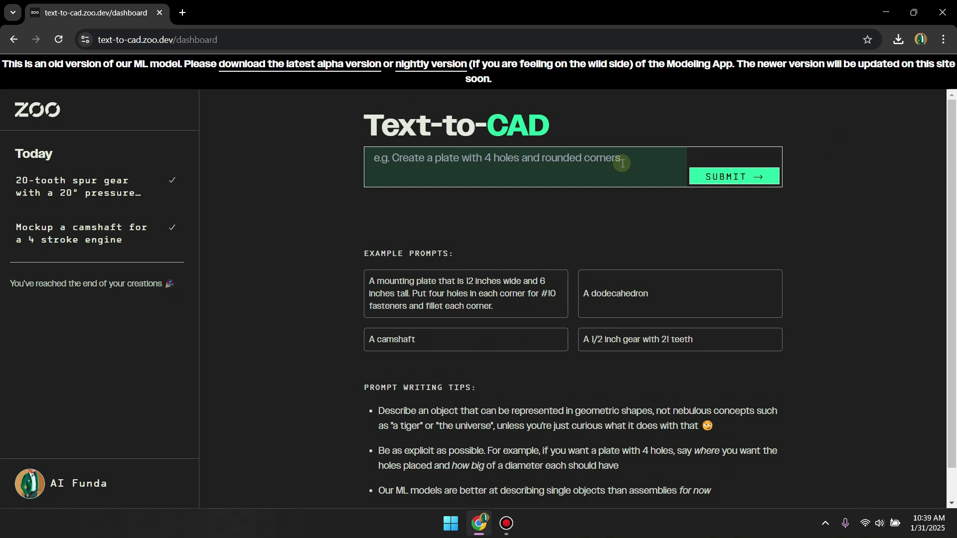
Paste the saved plate prompt, submit it, and open the generated plate model.
key("super+v")
left_click(515, 269)
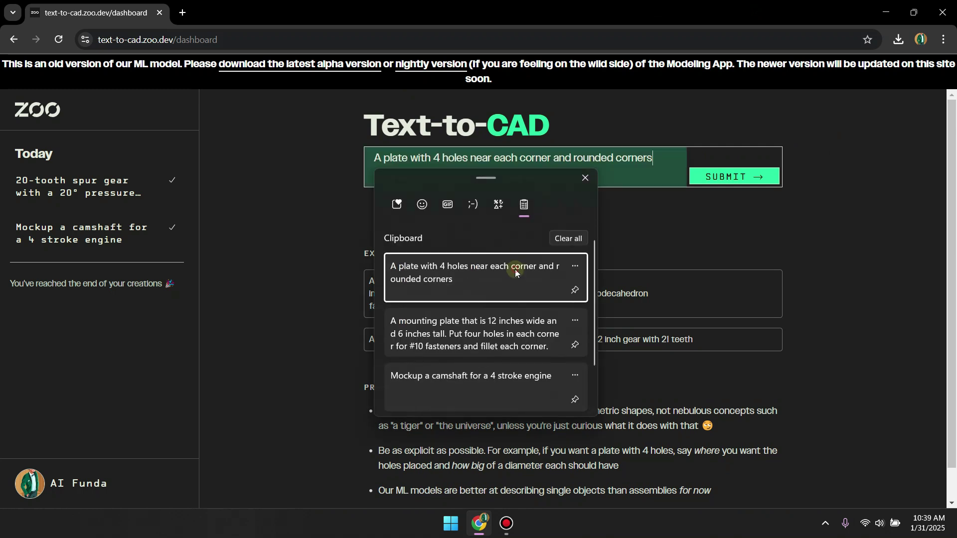
left_click(747, 179)
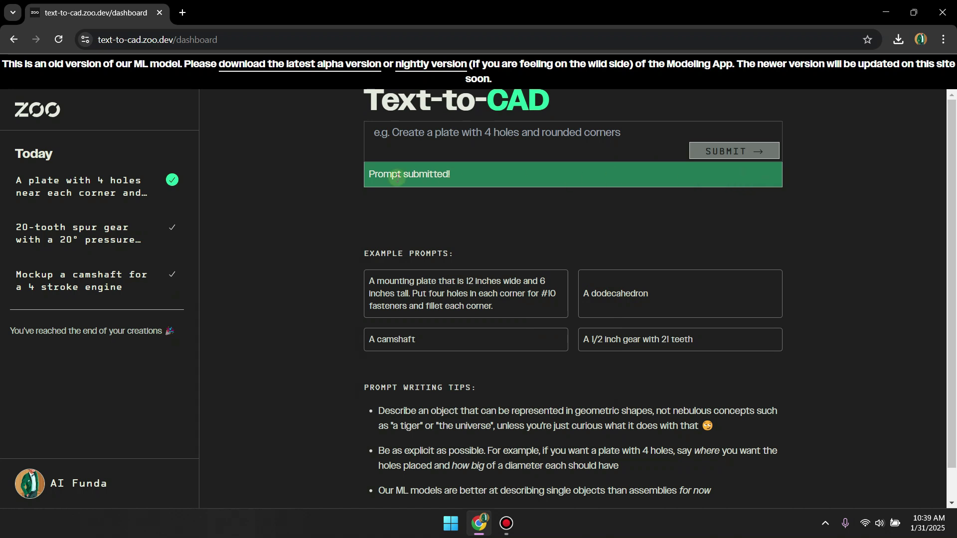
left_click(128, 199)
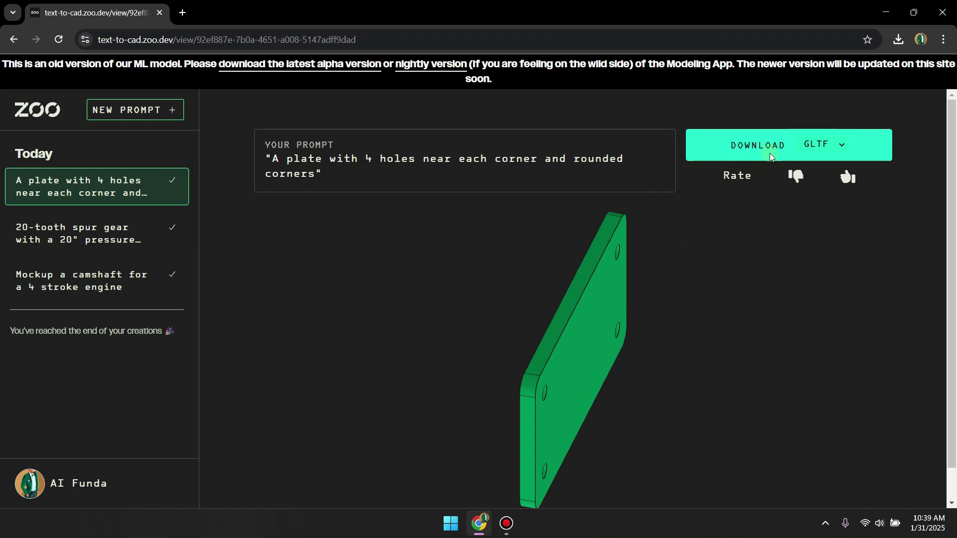
Download the plate model in OBJ format and close the download popup.
left_click(842, 147)
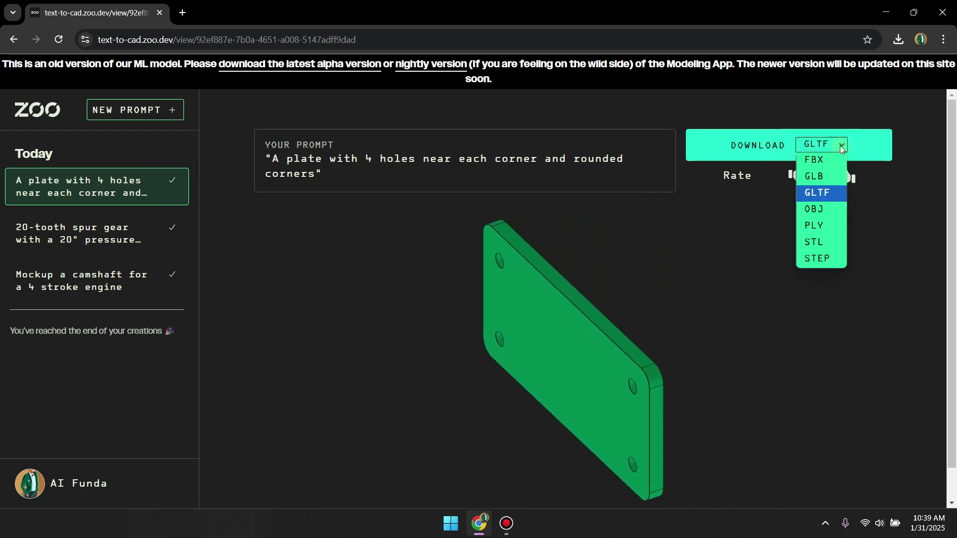
left_click(826, 208)
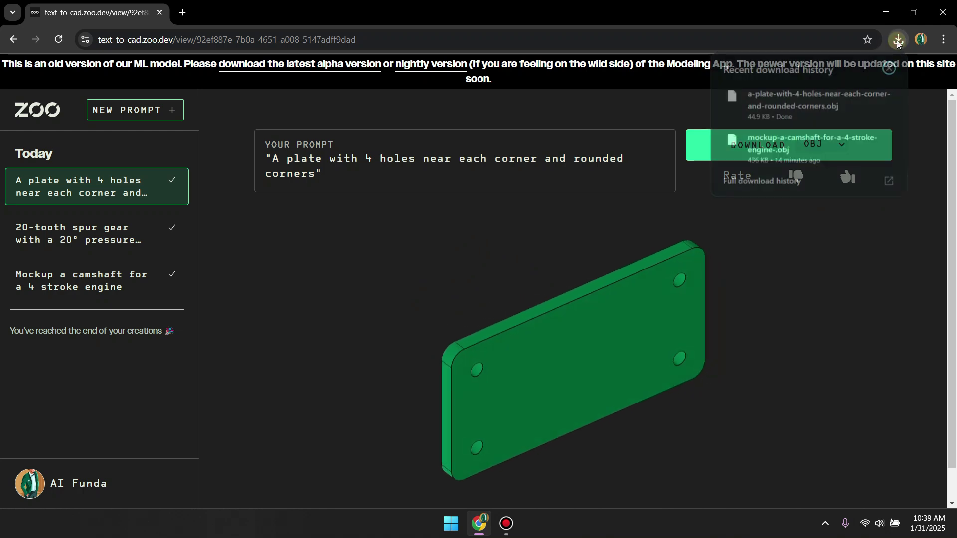
left_click(512, 235)
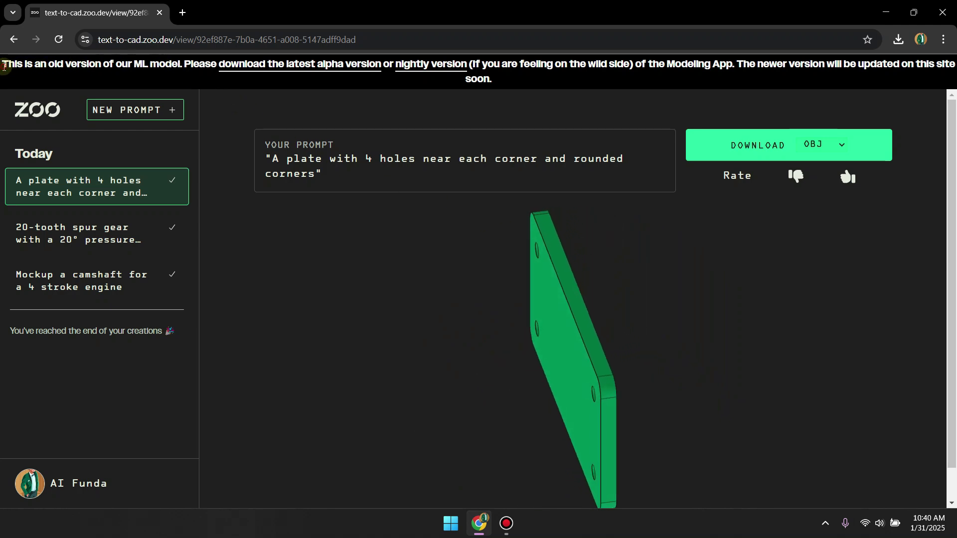
Select the notice banner text, then clear the selection.
double_click(23, 66)
left_click_drag(23, 66, 143, 59)
left_click(163, 65)
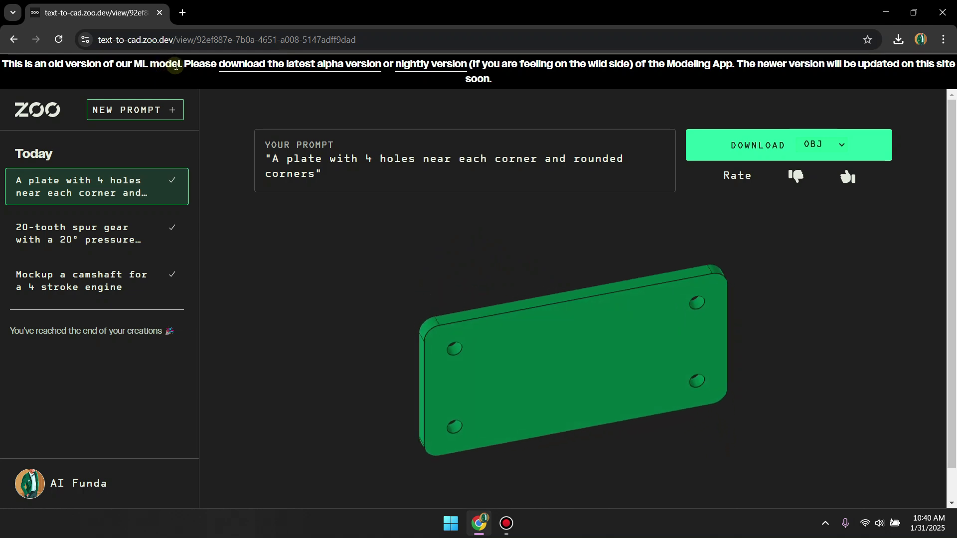
Download the Windows (Intel/AMD) installer for Zoo Modeling App v0.39.0.
left_click(226, 66)
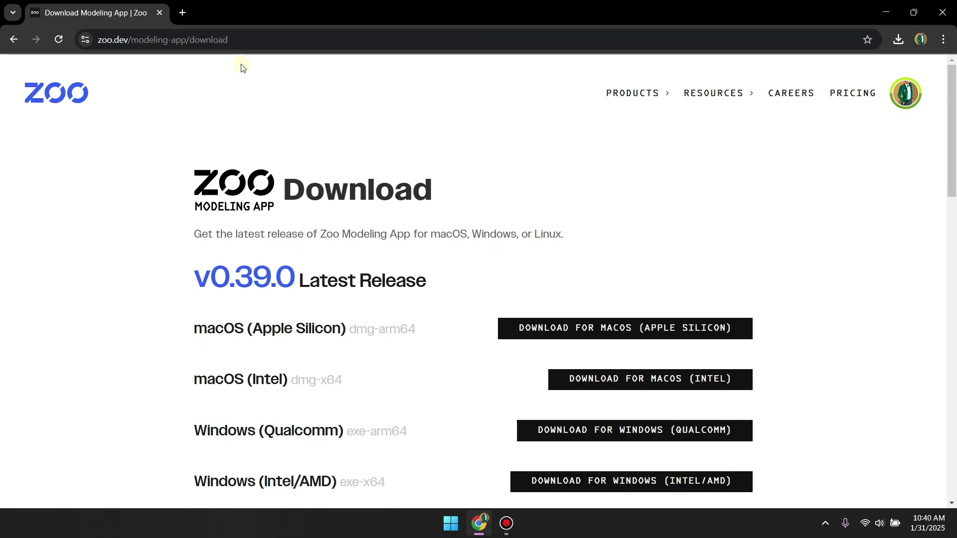
scroll(241, 67, "down", 1)
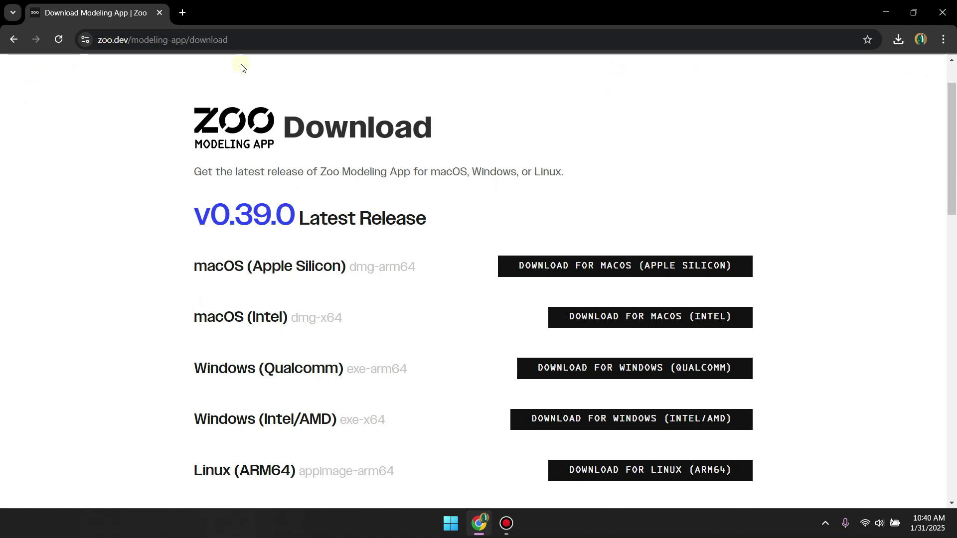
scroll(241, 66, "down", 1)
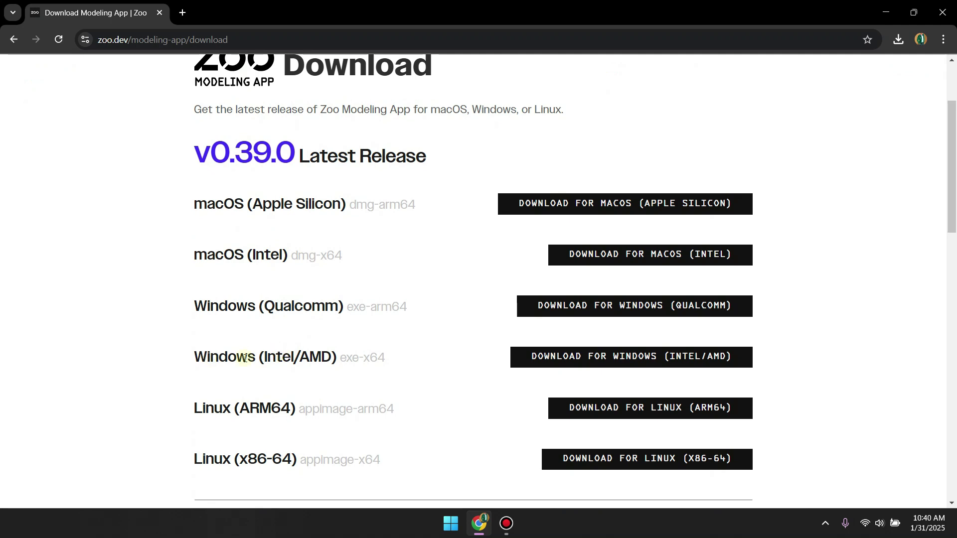
left_click(544, 359)
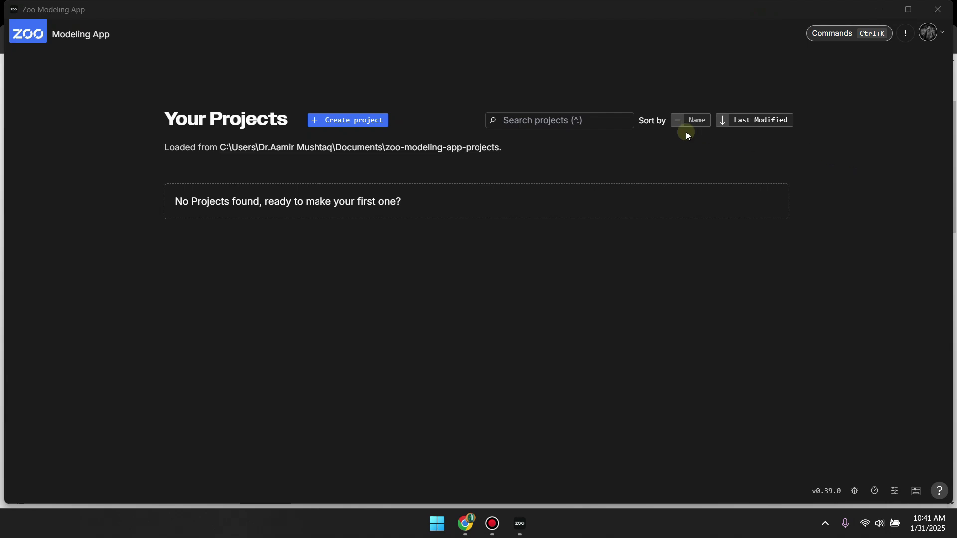
Create a new project keeping the default name project-000.
left_click(369, 123)
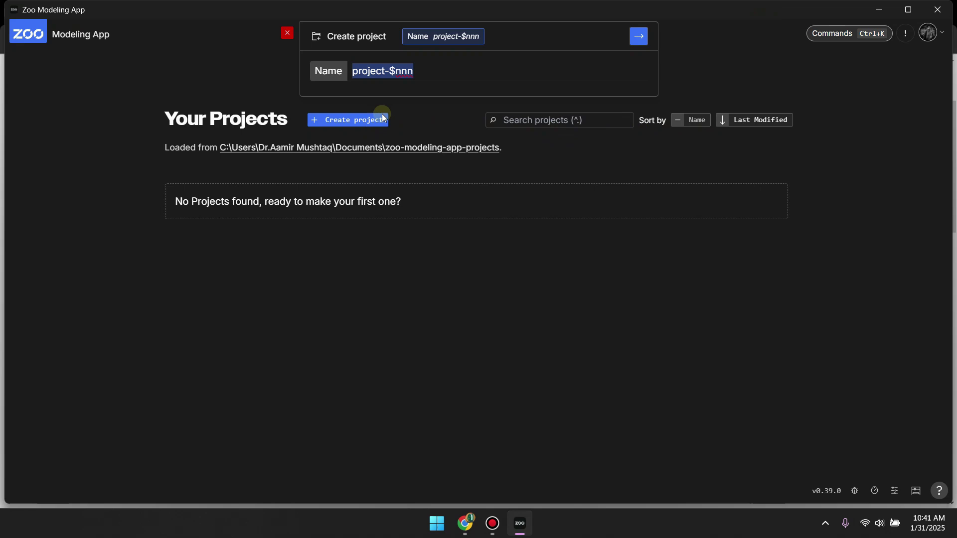
left_click(639, 37)
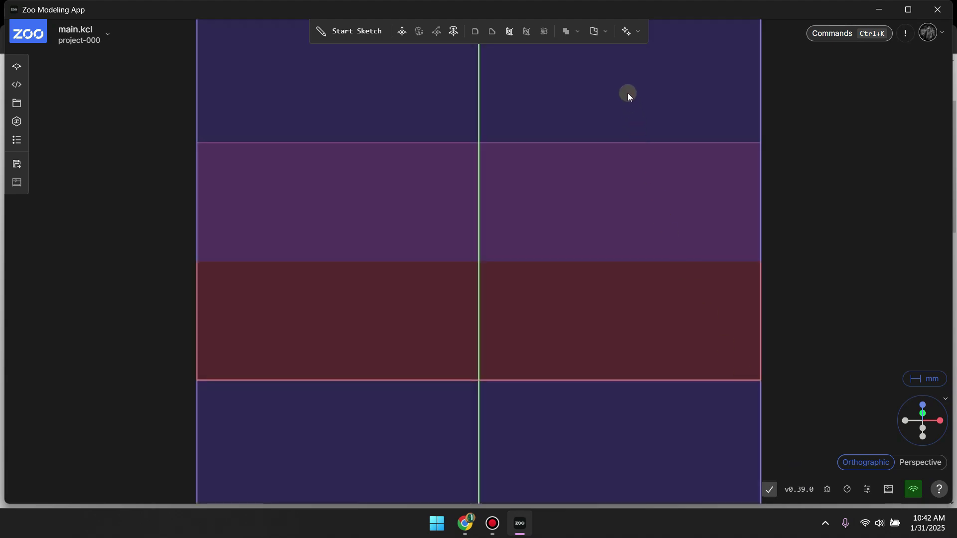
Run Text-To-CAD on the pasted 12 by 6 inch #10-fastener mounting-plate prompt and accept it.
left_click(637, 39)
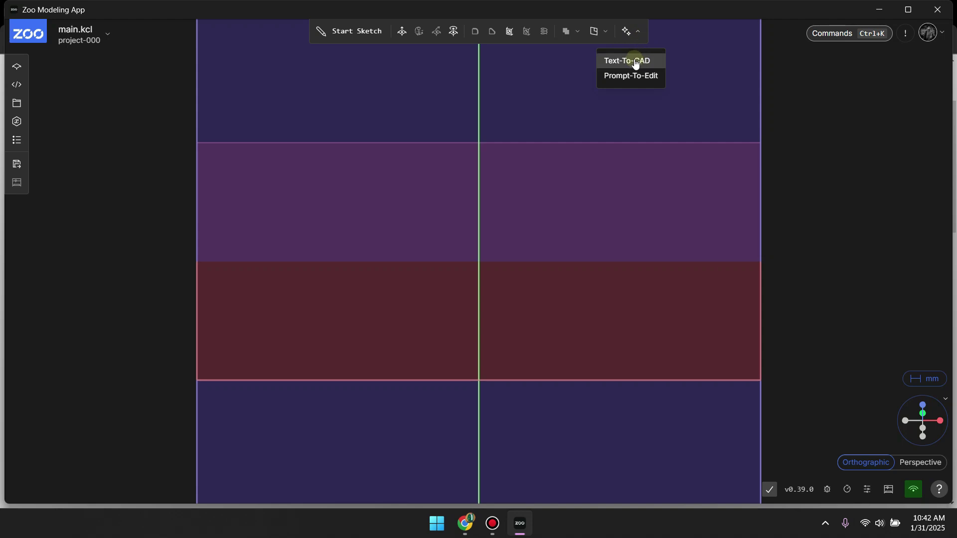
left_click(632, 61)
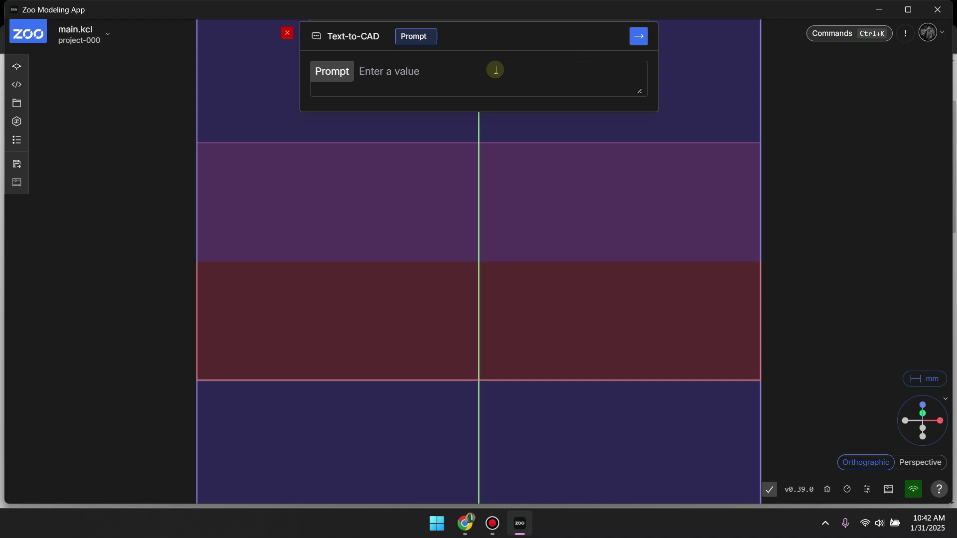
key("super+v")
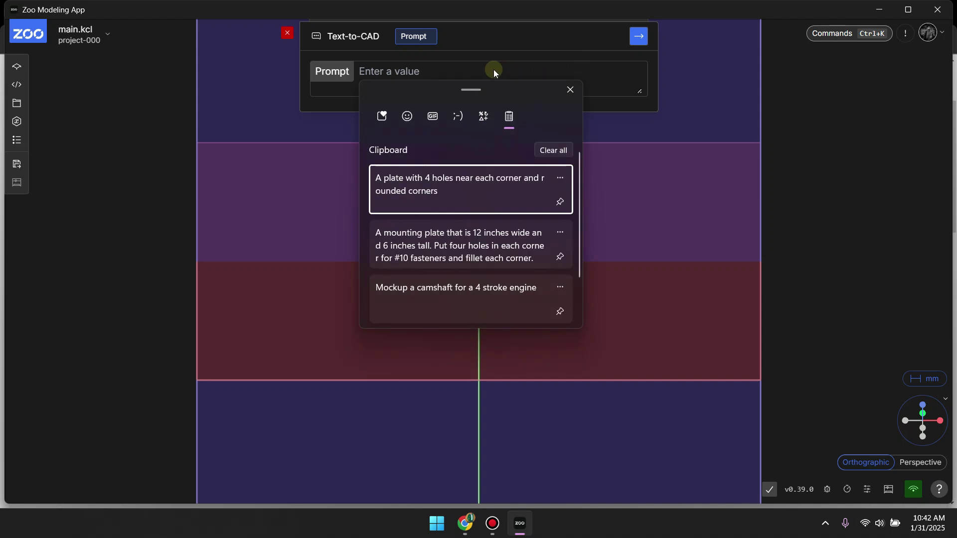
left_click(451, 240)
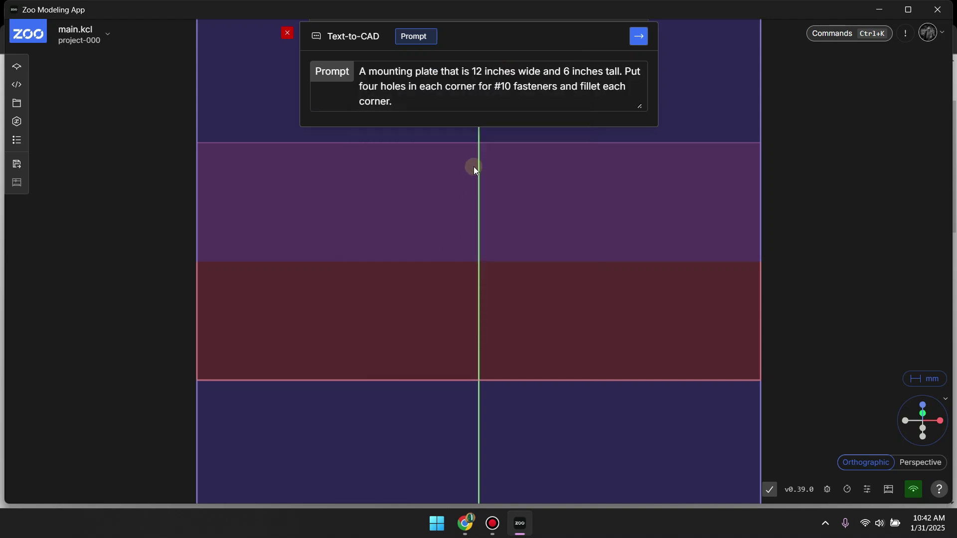
left_click(639, 37)
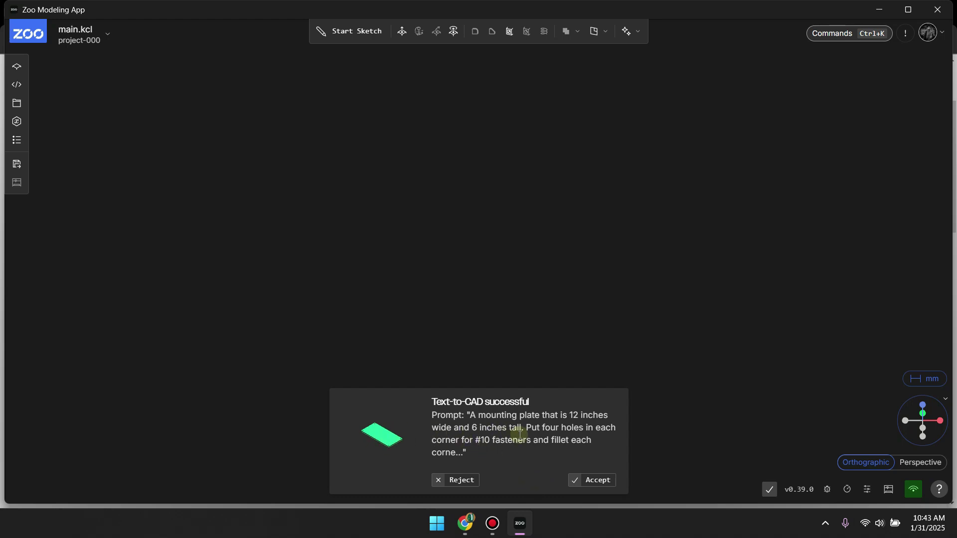
left_click(591, 479)
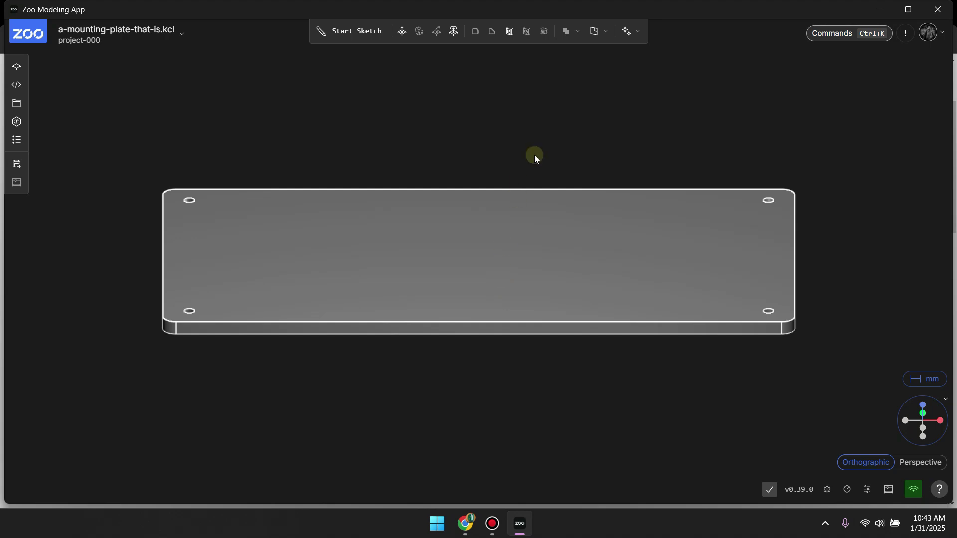
Start a Prompt-To-Edit request with the plate's top face selected.
left_click(637, 32)
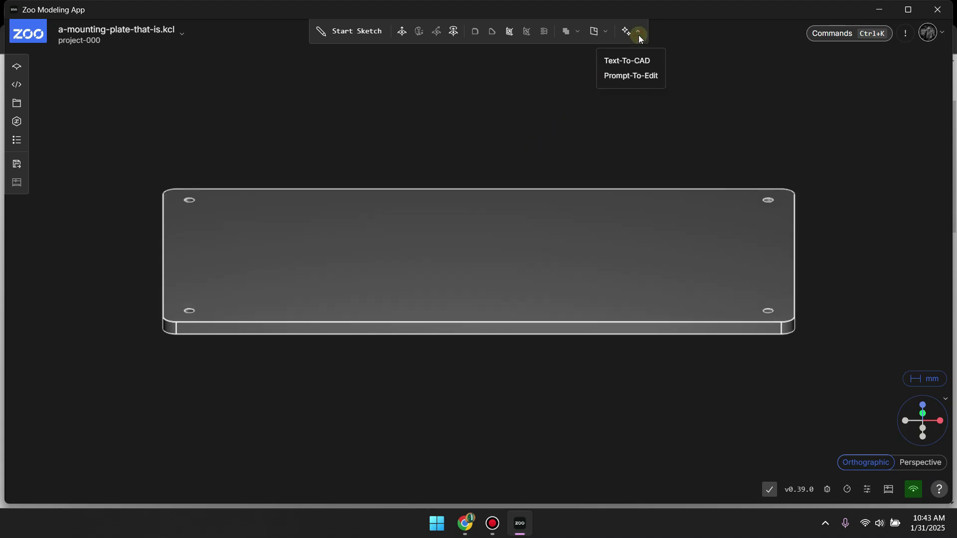
left_click(637, 76)
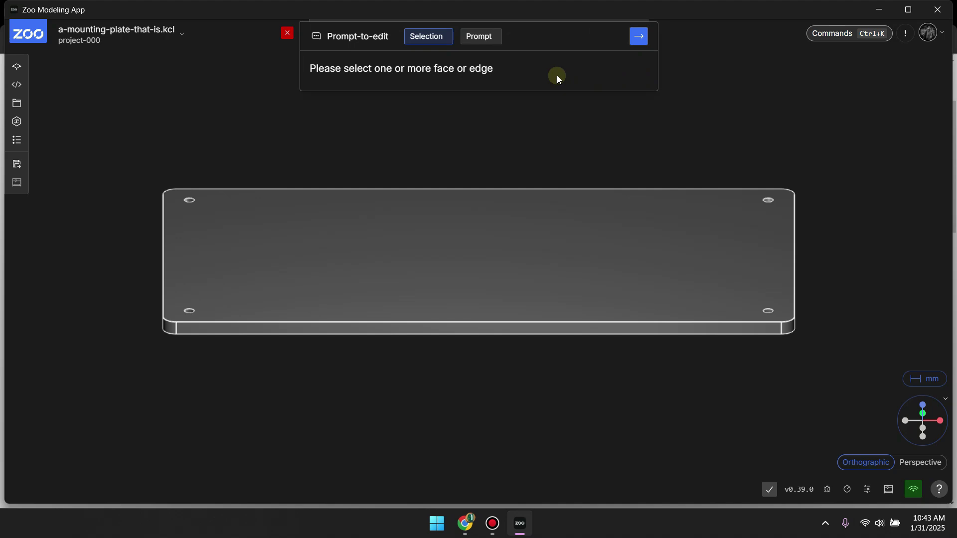
left_click(480, 37)
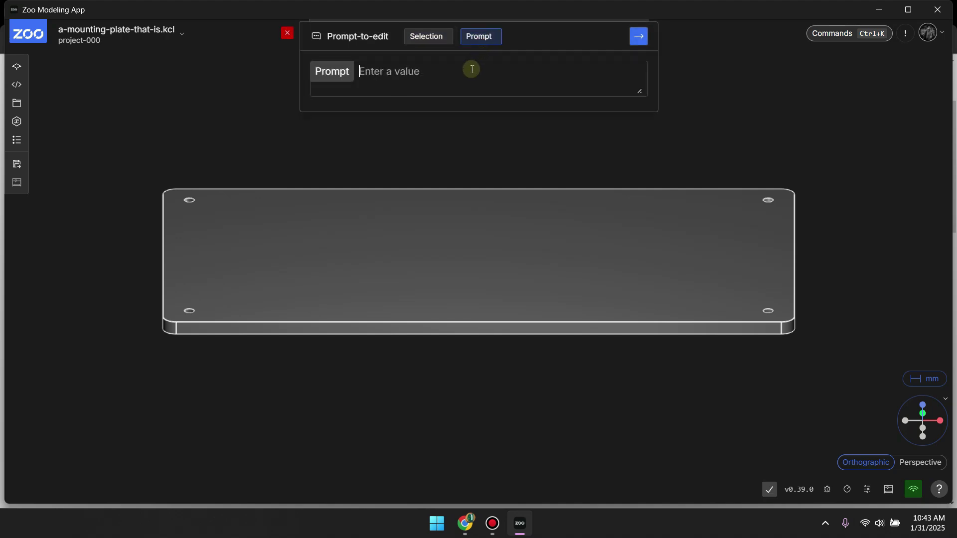
left_click(433, 39)
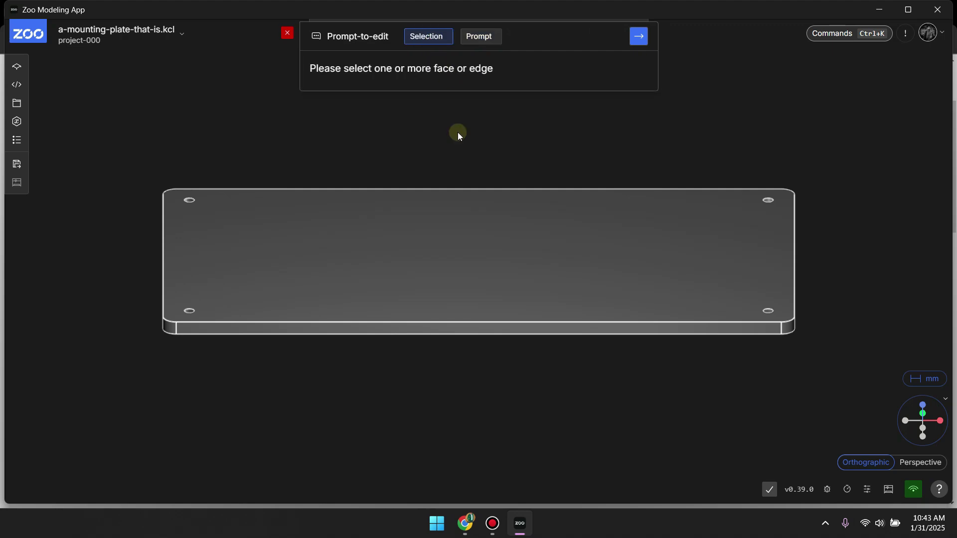
left_click(462, 237)
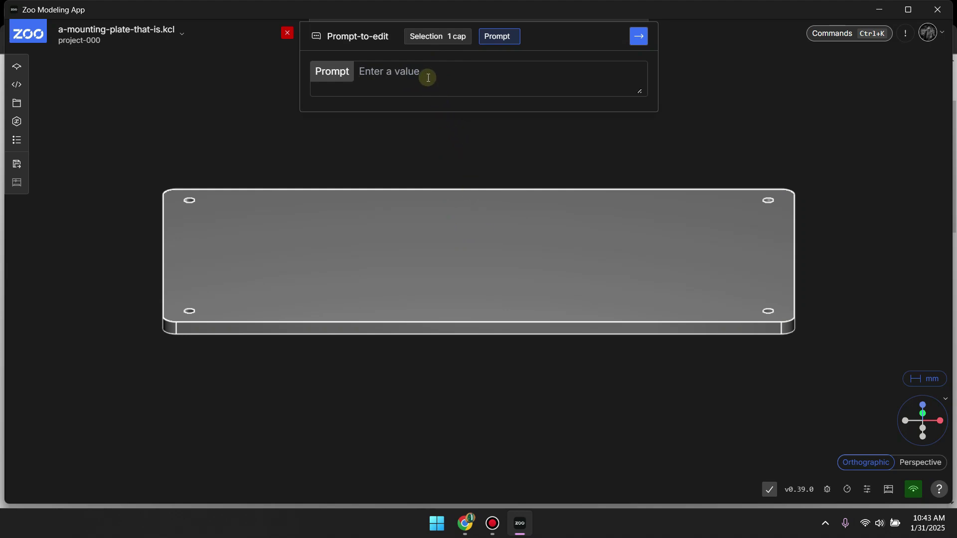
Paste the saved mounting-plate prompt and delete the word 'four' from it.
key("super+v")
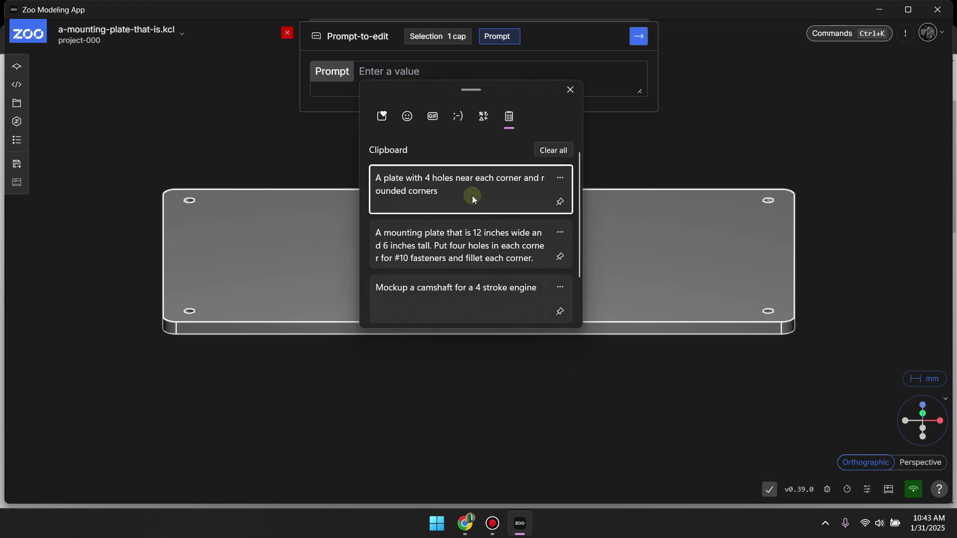
left_click(475, 233)
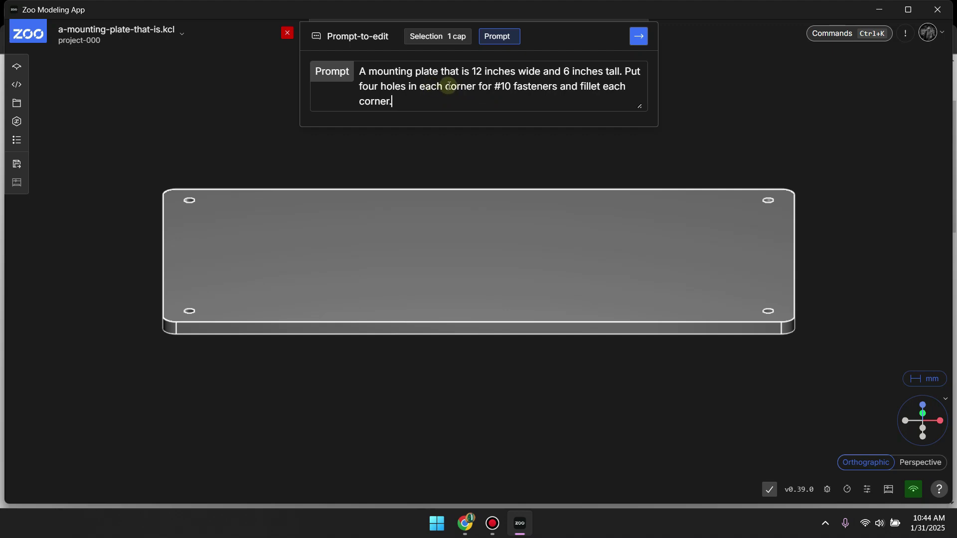
double_click(364, 88)
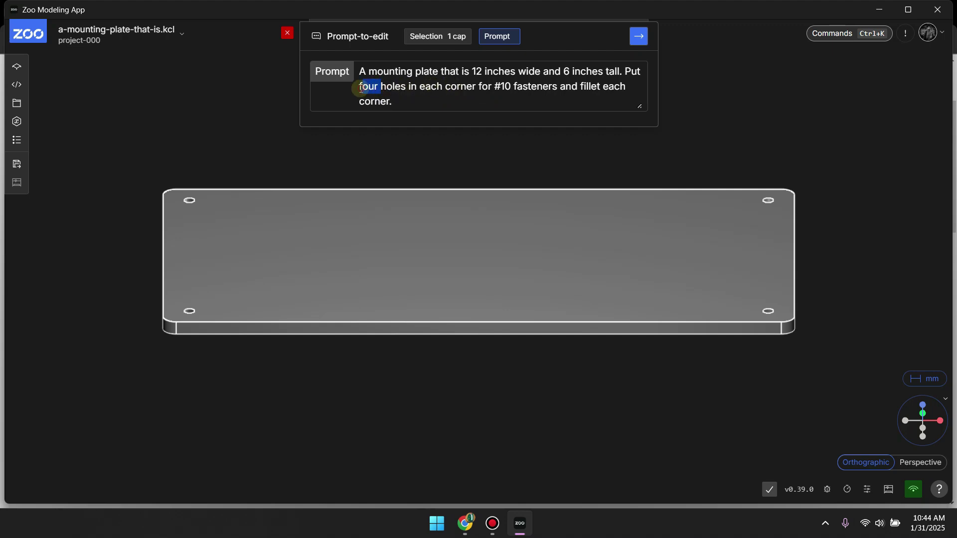
type("fs")
key("BackSpace")
key("BackSpace")
Enter 'six' in the prompt, submit the edit, and accept the eight-hole plate.
type("six")
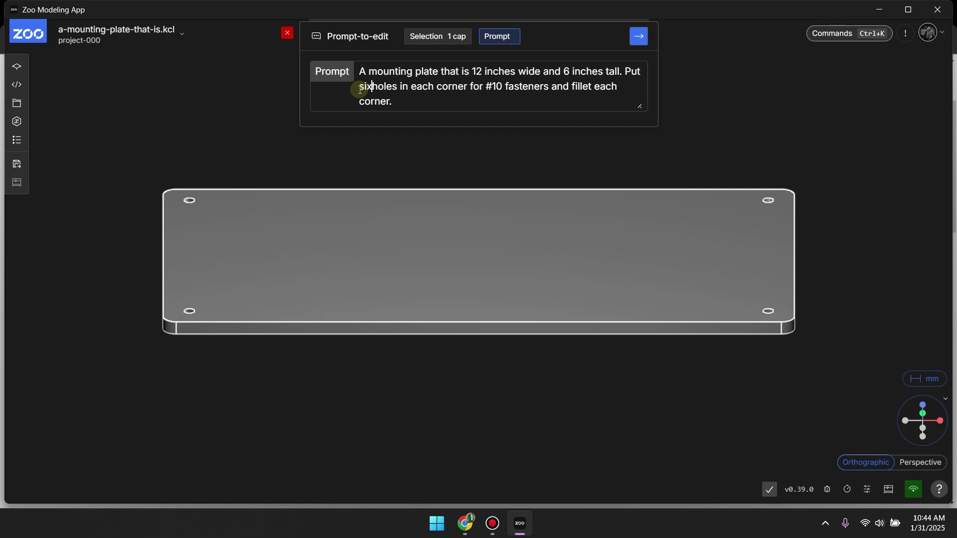
left_click(637, 37)
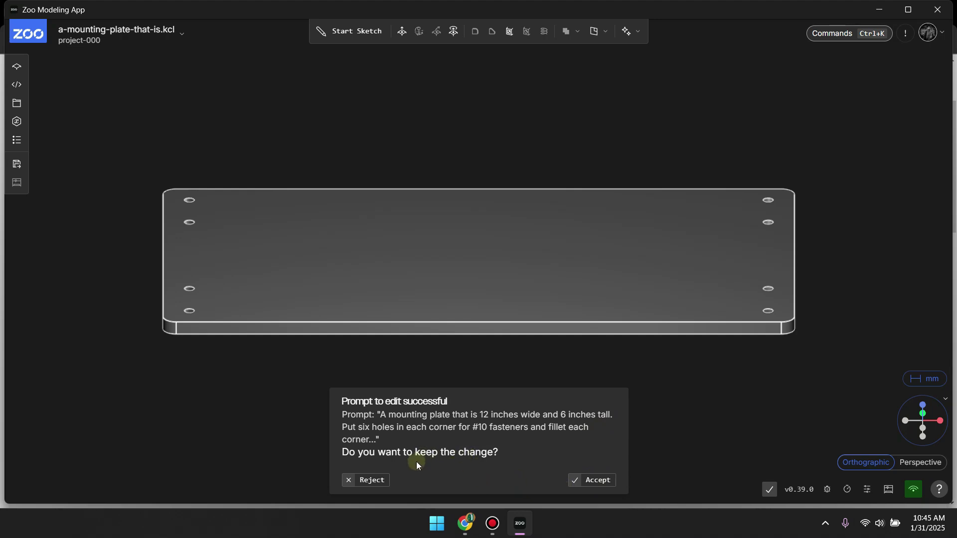
left_click(585, 482)
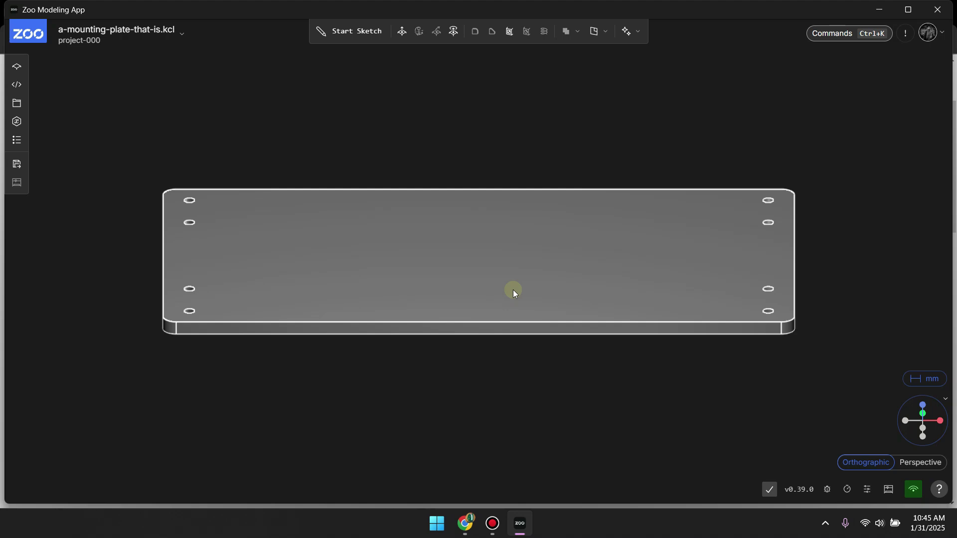
Go back in Chrome to the earlier Text-to-CAD page showing the rounded four-hole plate.
left_click(466, 523)
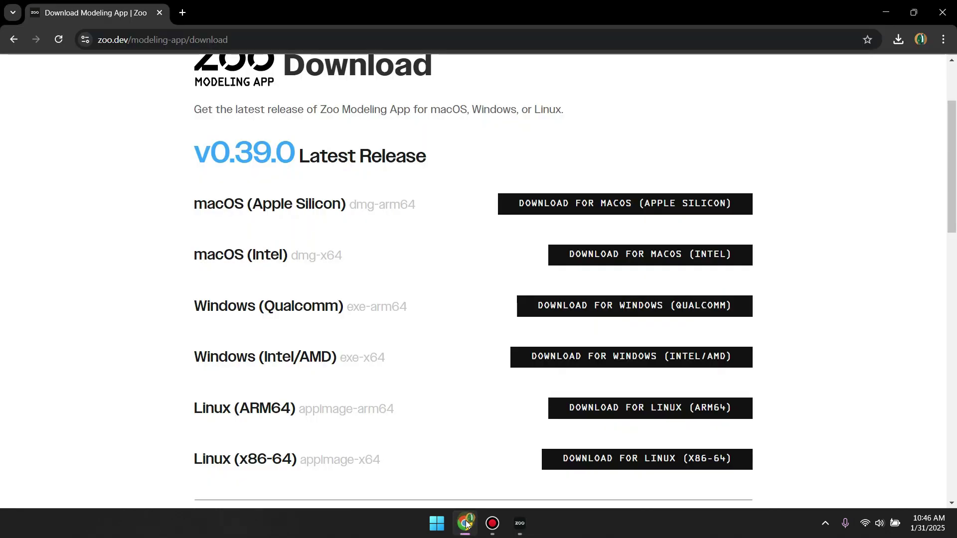
left_click(19, 43)
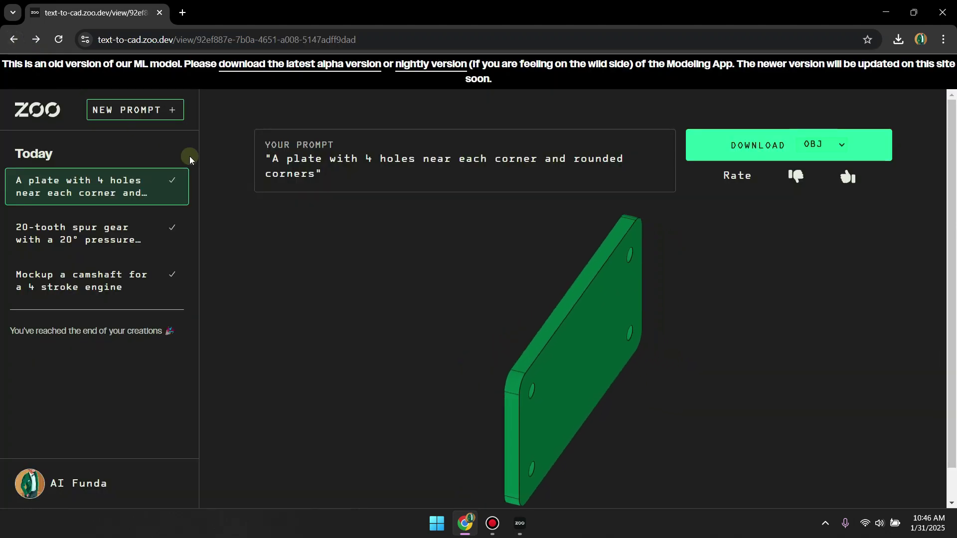